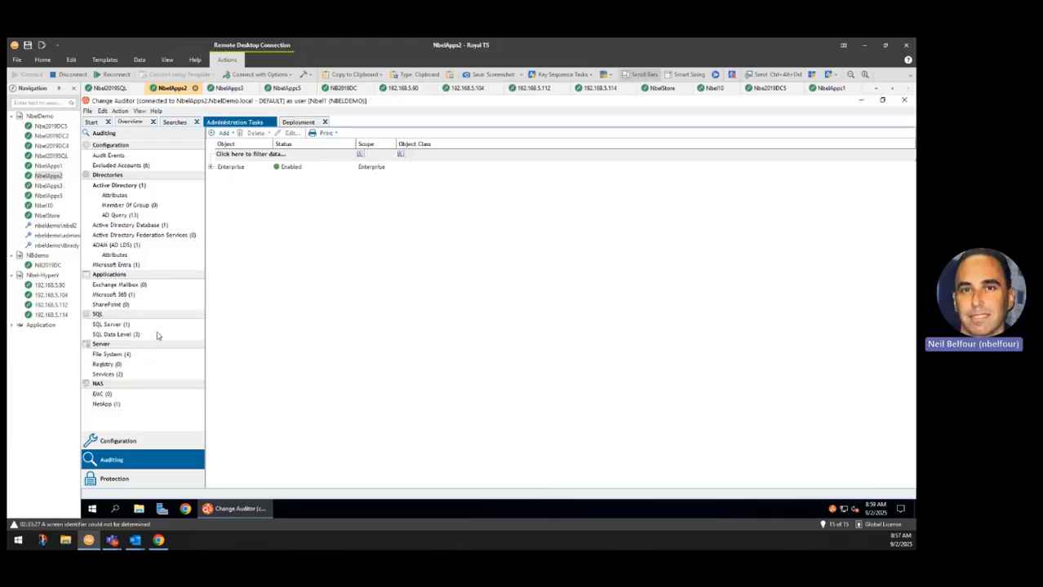
Open the Best Practice SQL Auditing Template for editing from the SQL Server auditing templates
click(114, 325)
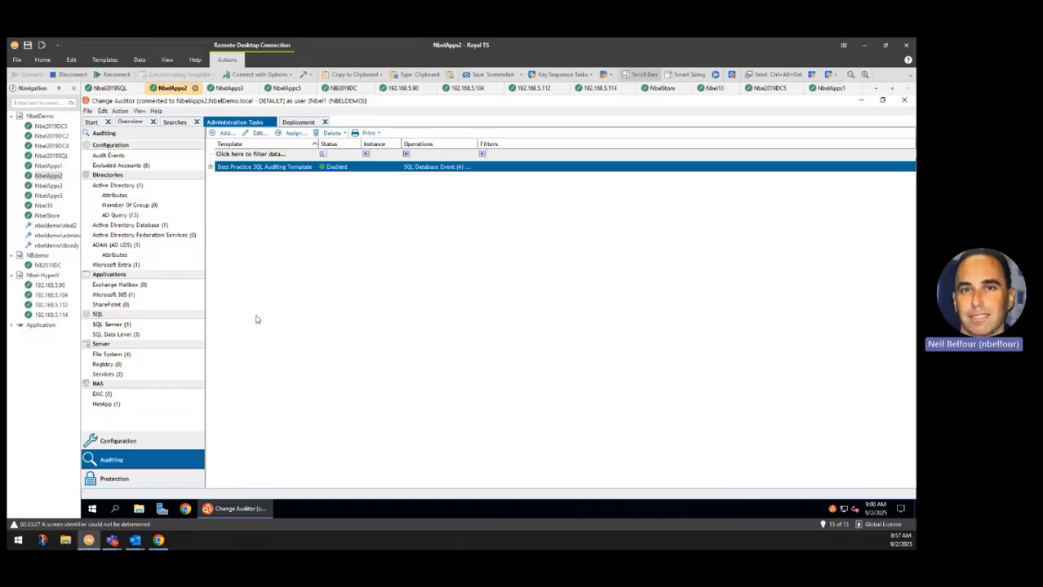
click(233, 153)
click(260, 133)
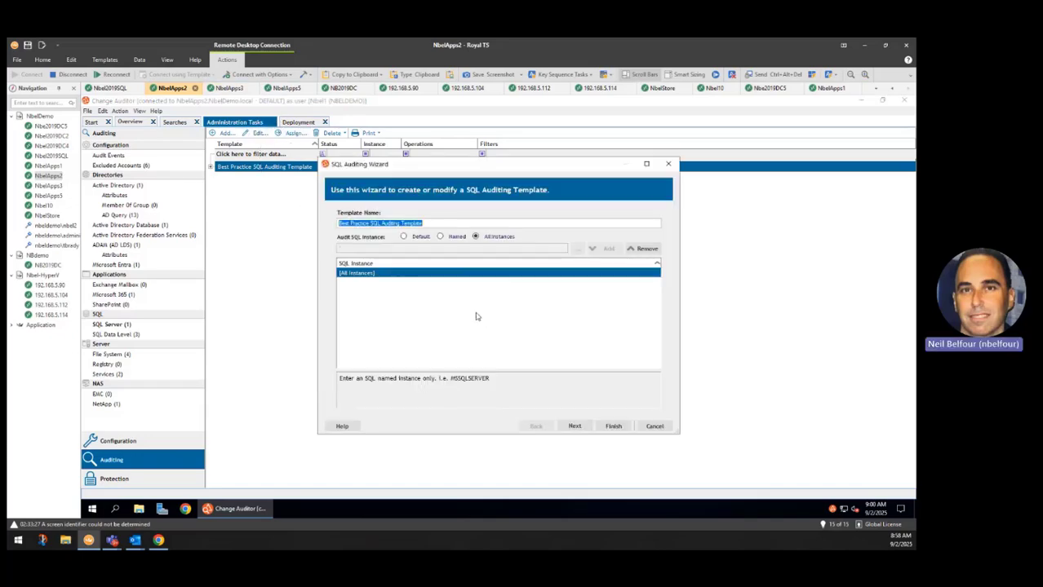
click(435, 224)
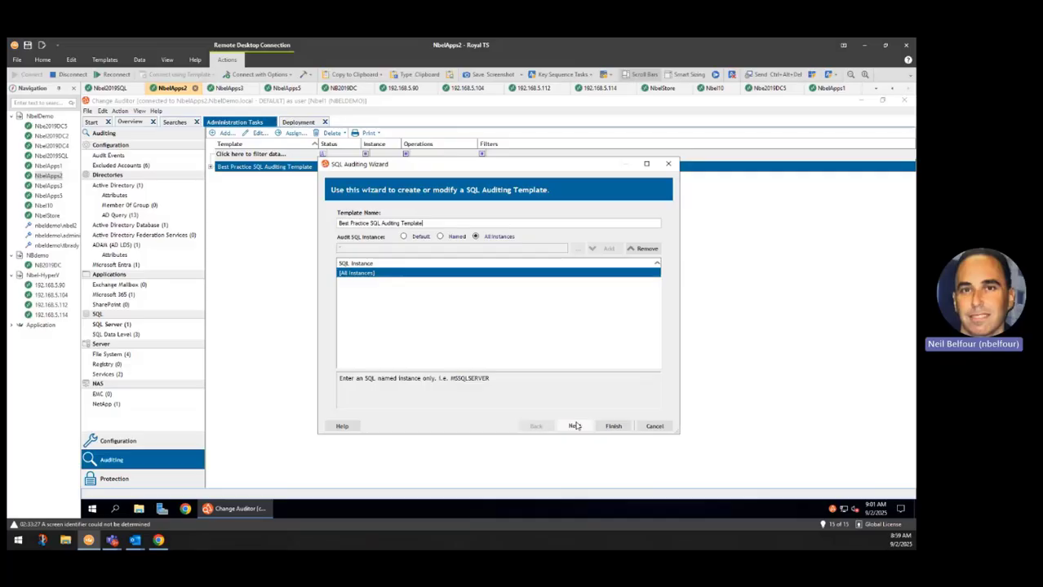
Review the template's auditable SQL event classes and optional column filters, then finish the SQL Auditing Wizard
click(574, 426)
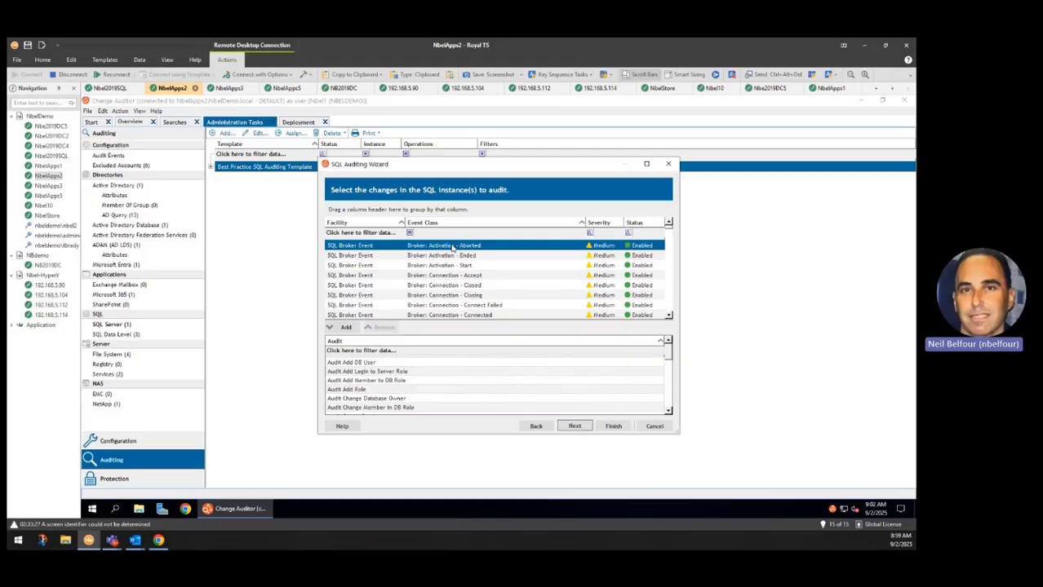
shift+click(442, 298)
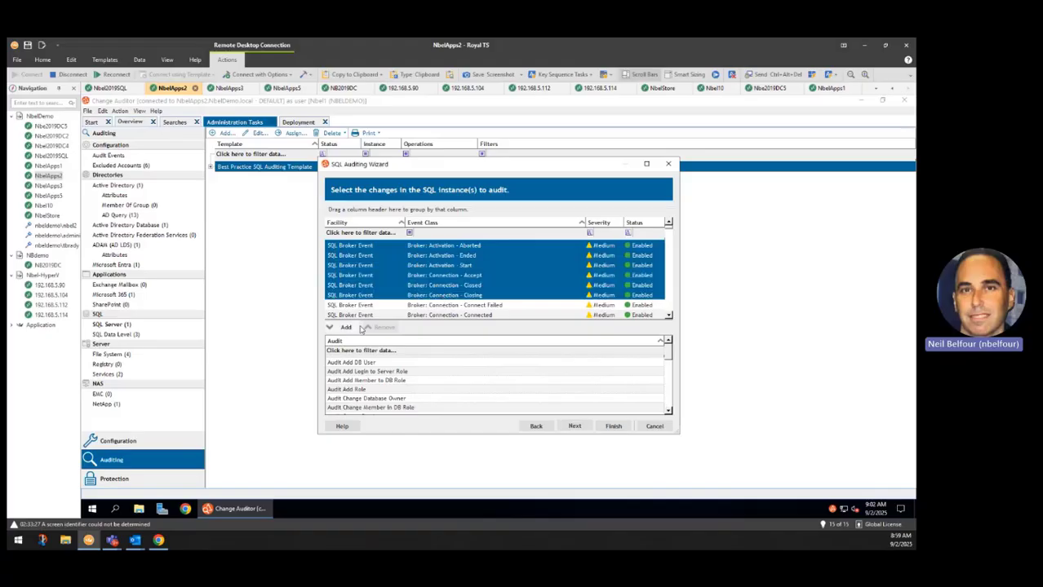
click(451, 277)
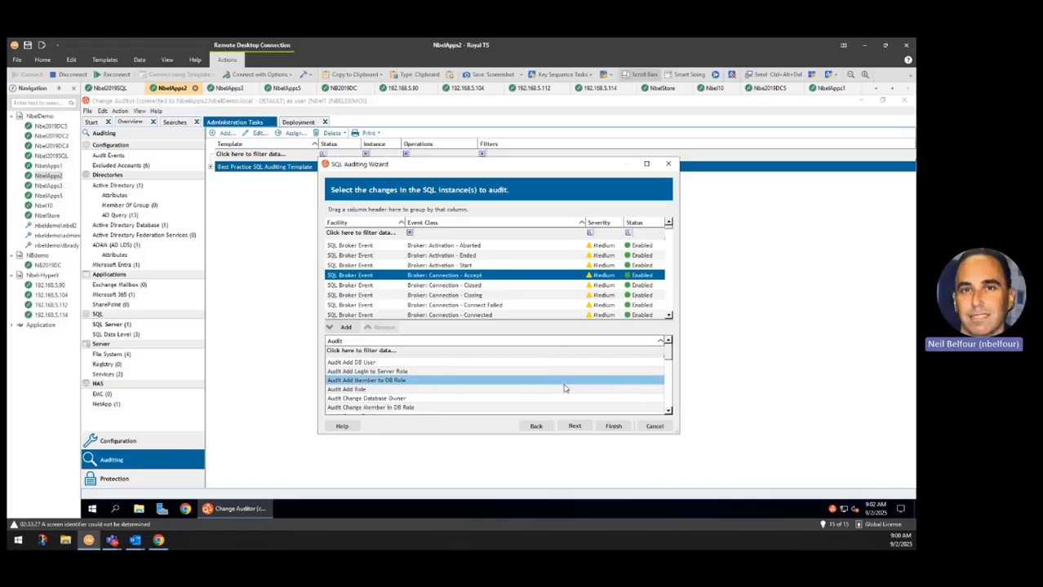
click(575, 426)
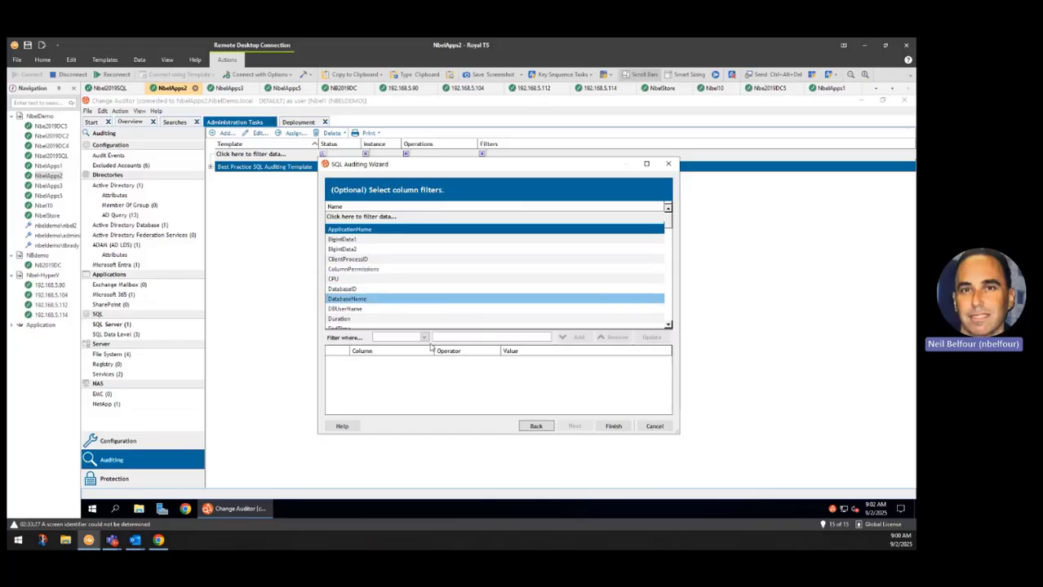
click(614, 426)
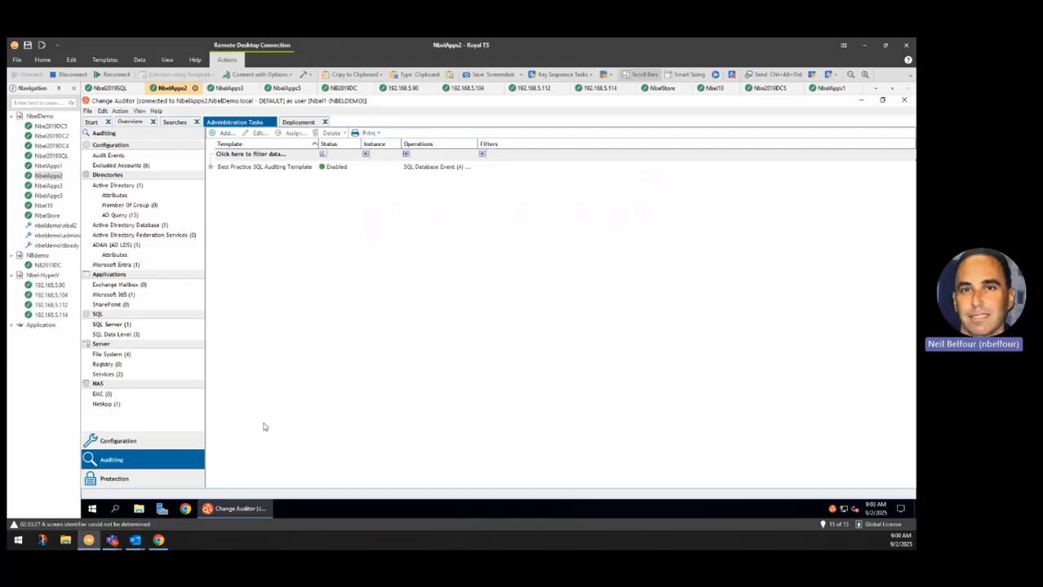
Show the agent configuration list and select the NBEL2019SQL agent
click(163, 442)
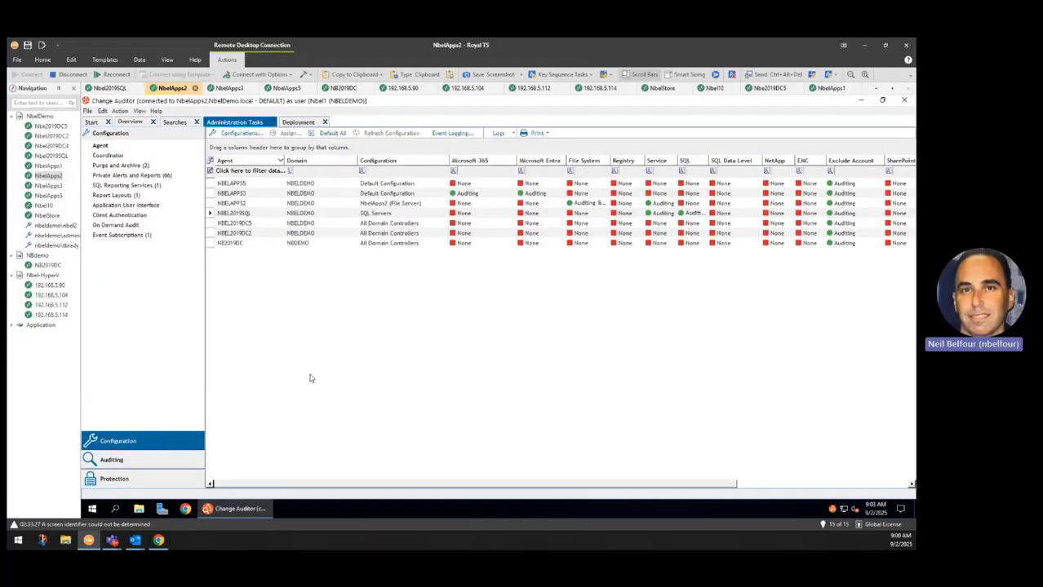
click(278, 194)
click(405, 215)
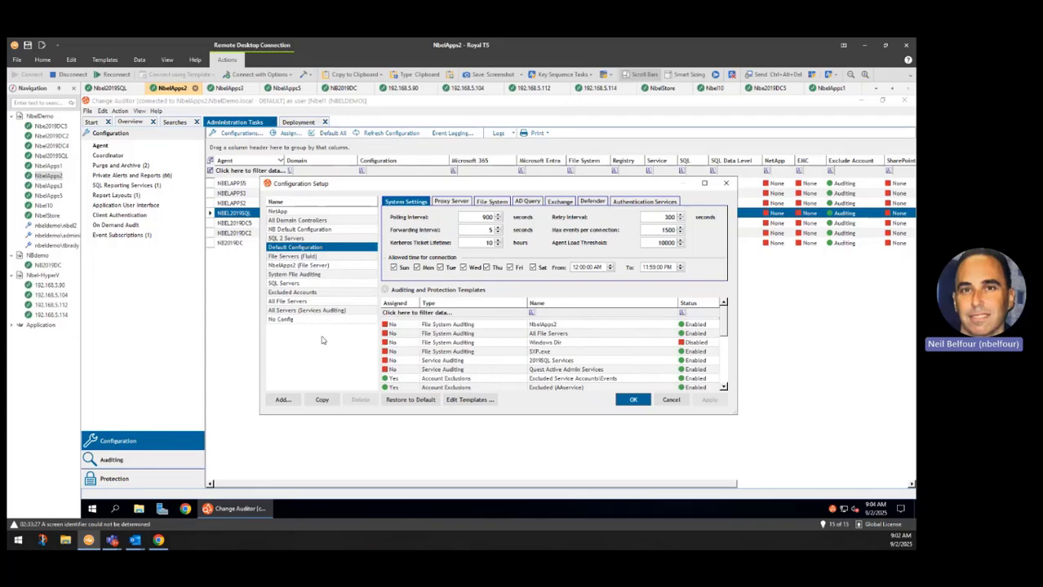
Sort the SQL Servers configuration's templates by assignment, select the Best Practice SQL Auditing Template, and close Configuration Setup
click(319, 285)
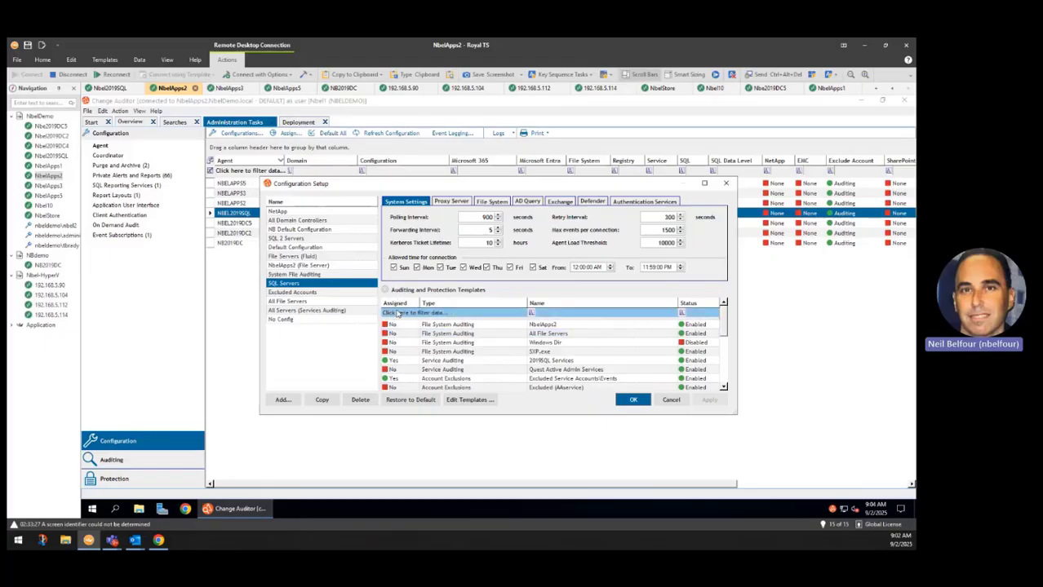
click(400, 303)
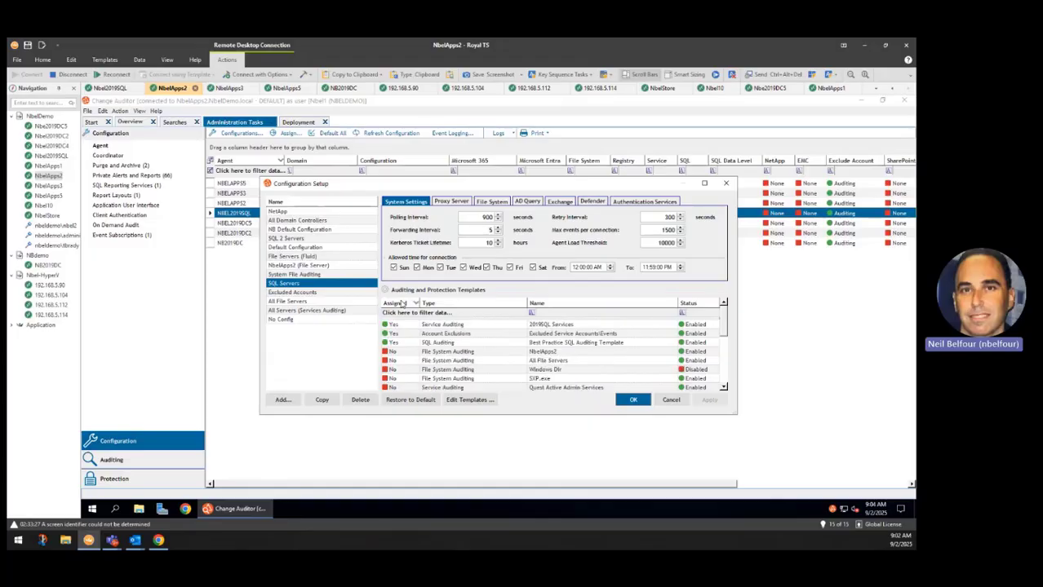
click(400, 304)
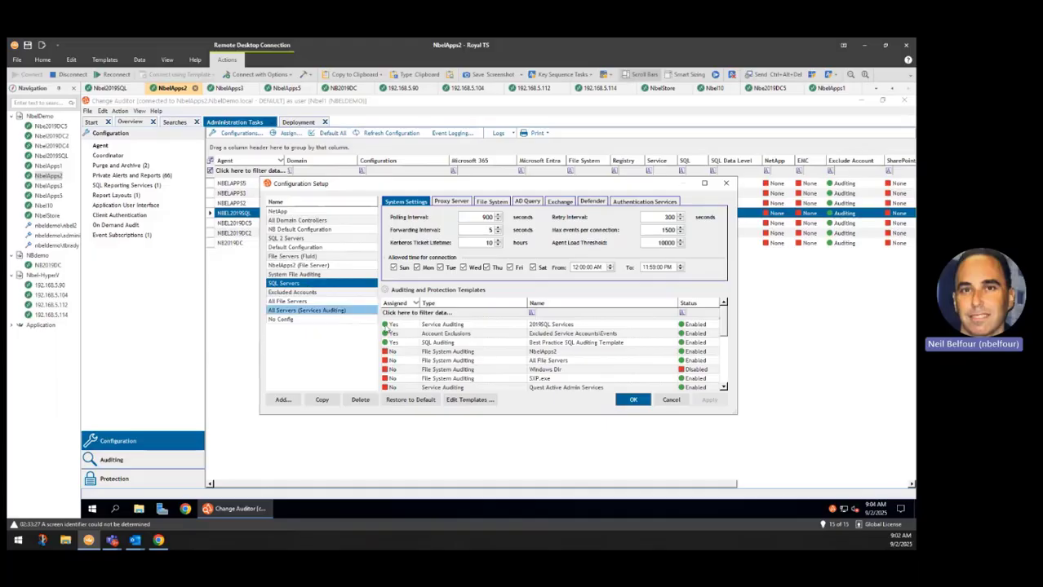
click(458, 342)
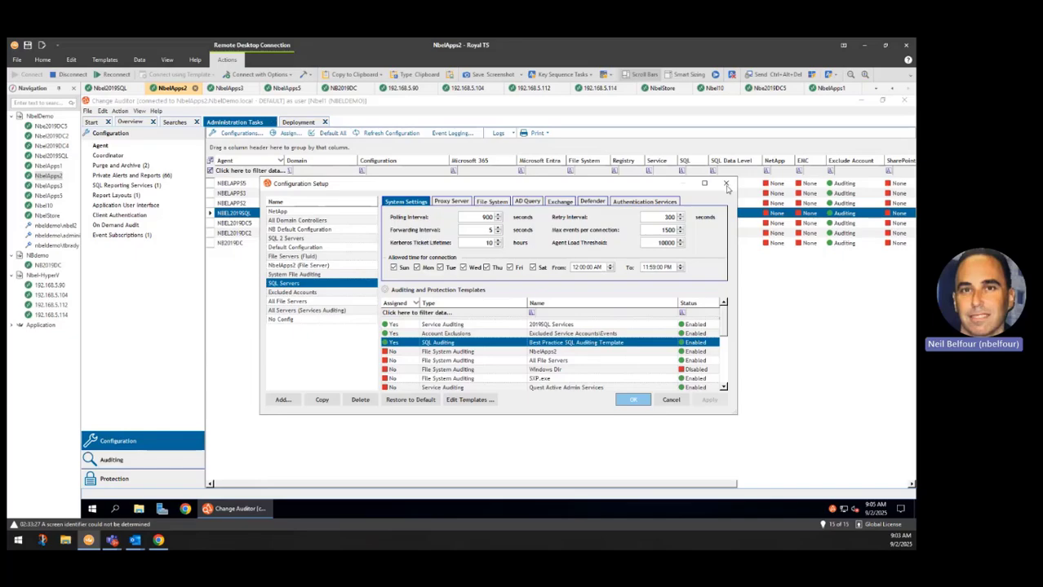
click(726, 187)
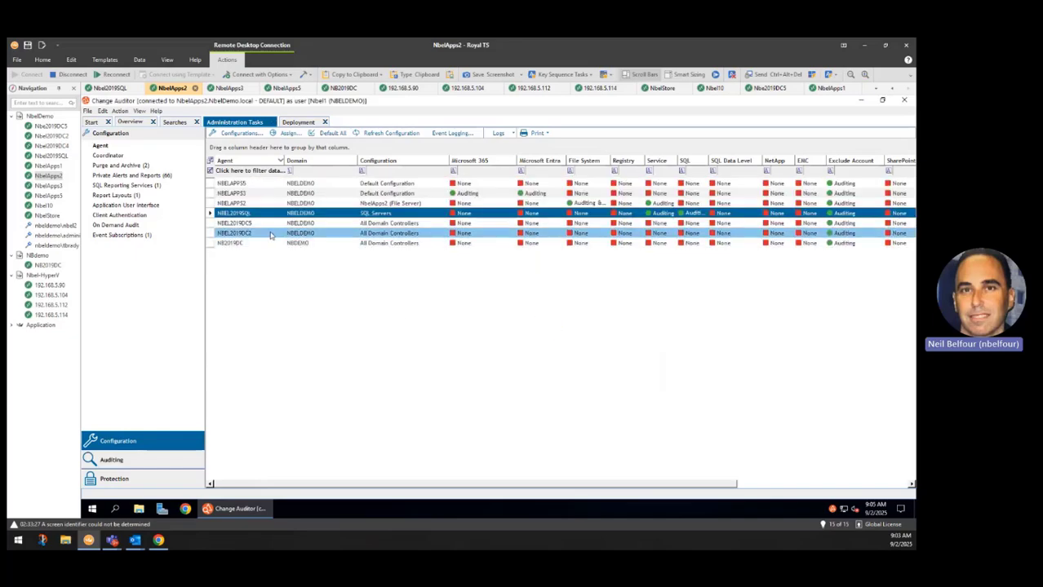
Try to assign the SQL Servers configuration to the agents NBEL2019SQL, NBEL2019DC5 and NBEL2019DC2, and return to selecting only NBEL2019SQL
click(271, 234)
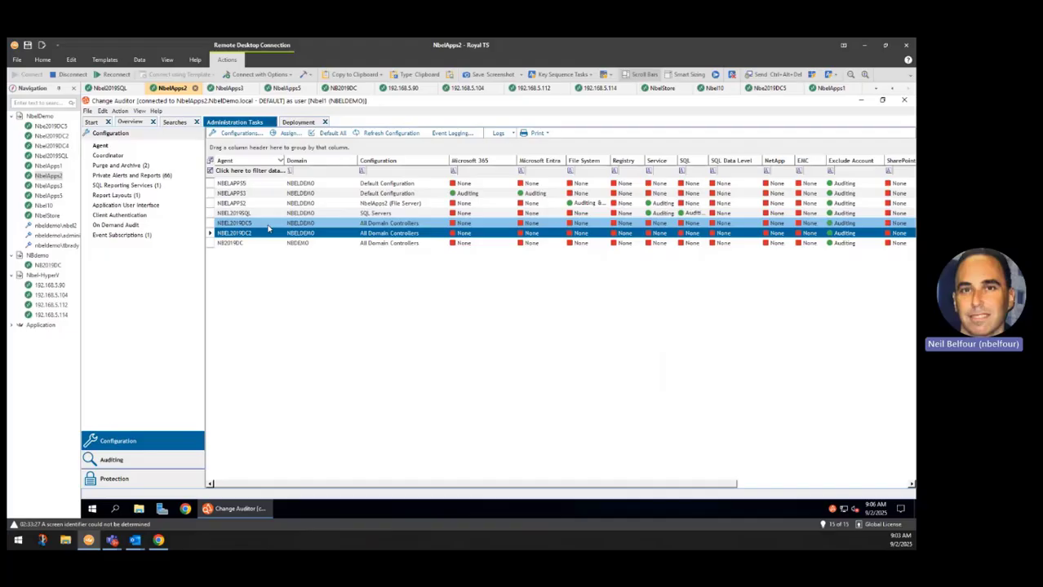
click(268, 226)
drag(267, 217, 261, 239)
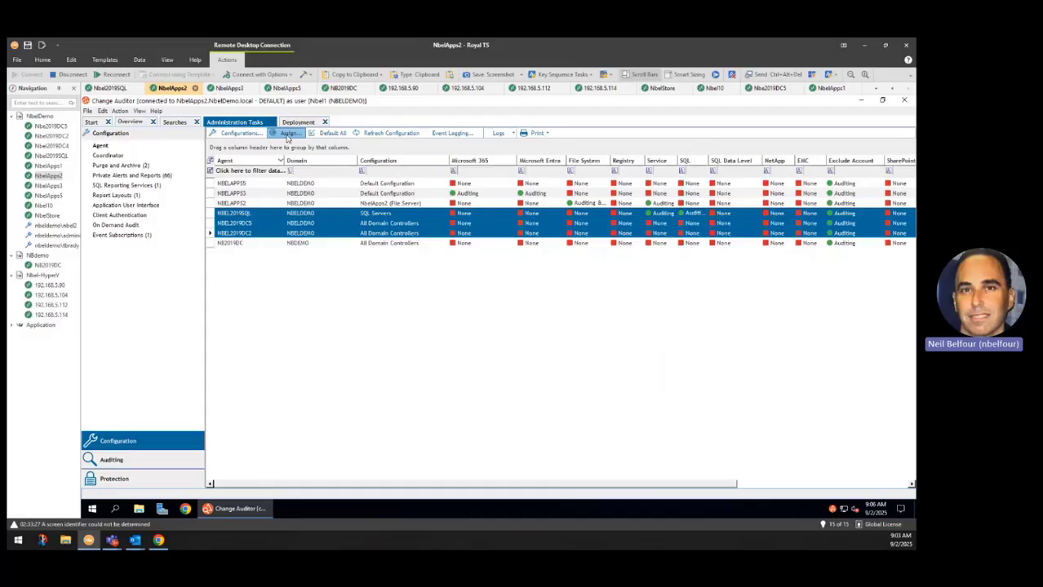
click(286, 134)
click(479, 304)
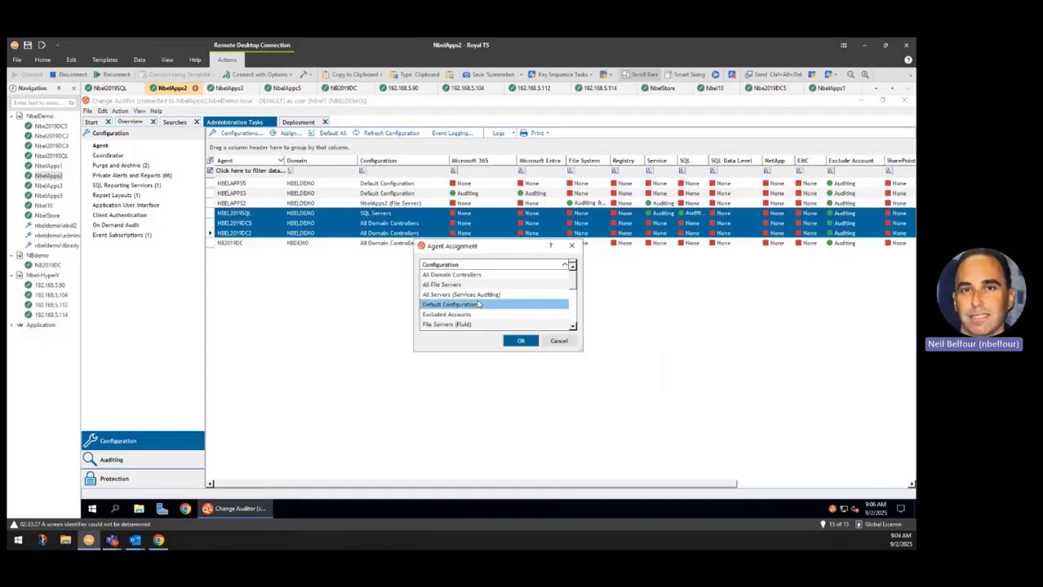
click(572, 326)
click(573, 327)
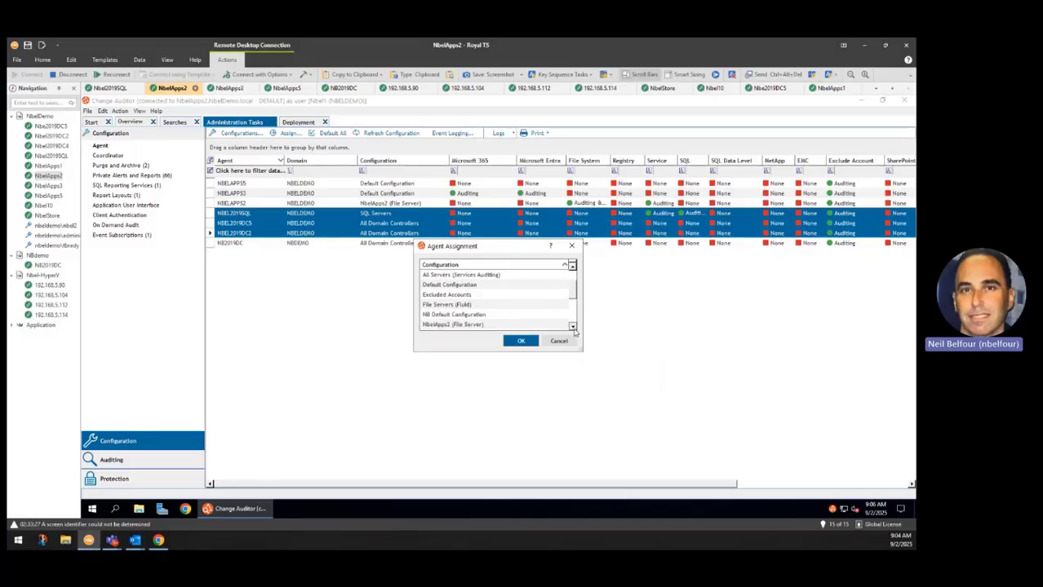
click(573, 326)
click(573, 327)
click(573, 327)
click(573, 326)
click(573, 327)
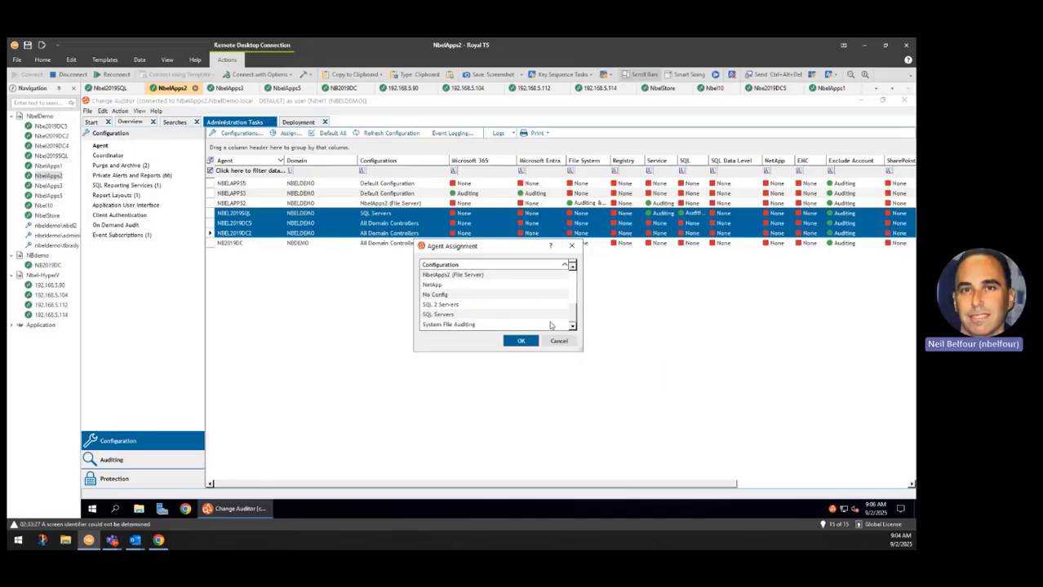
click(499, 315)
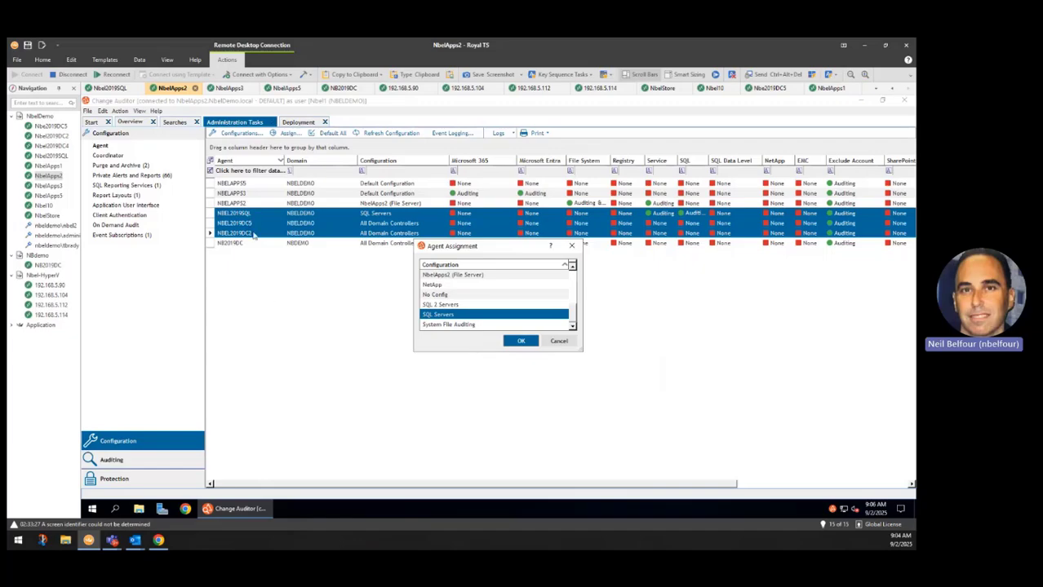
click(558, 342)
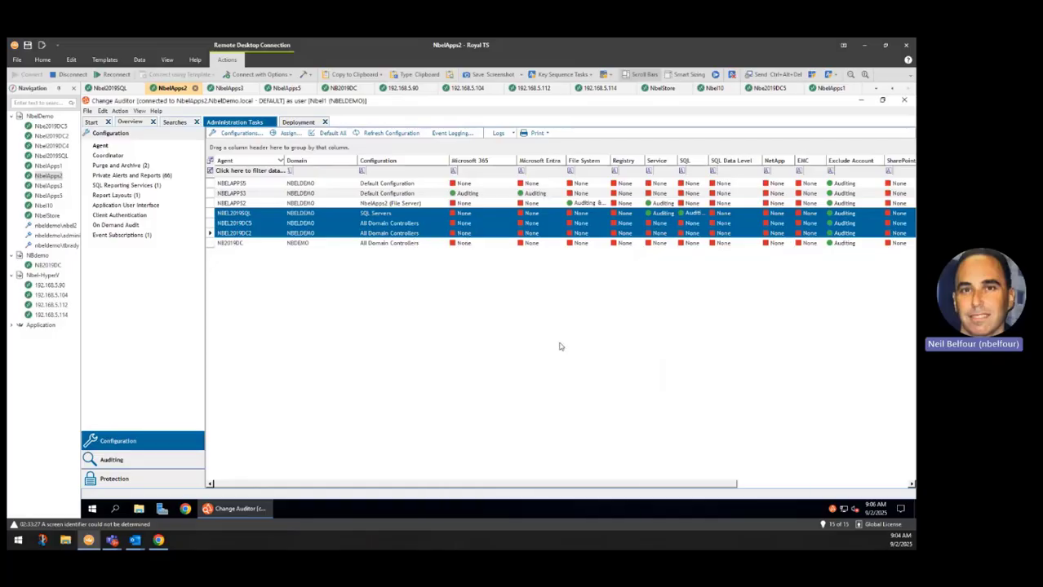
click(232, 215)
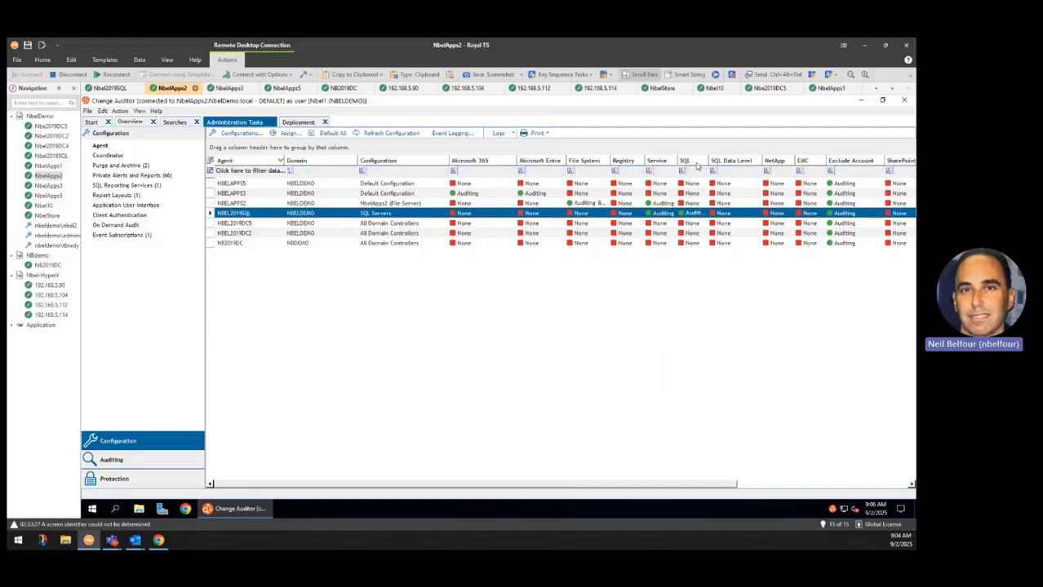